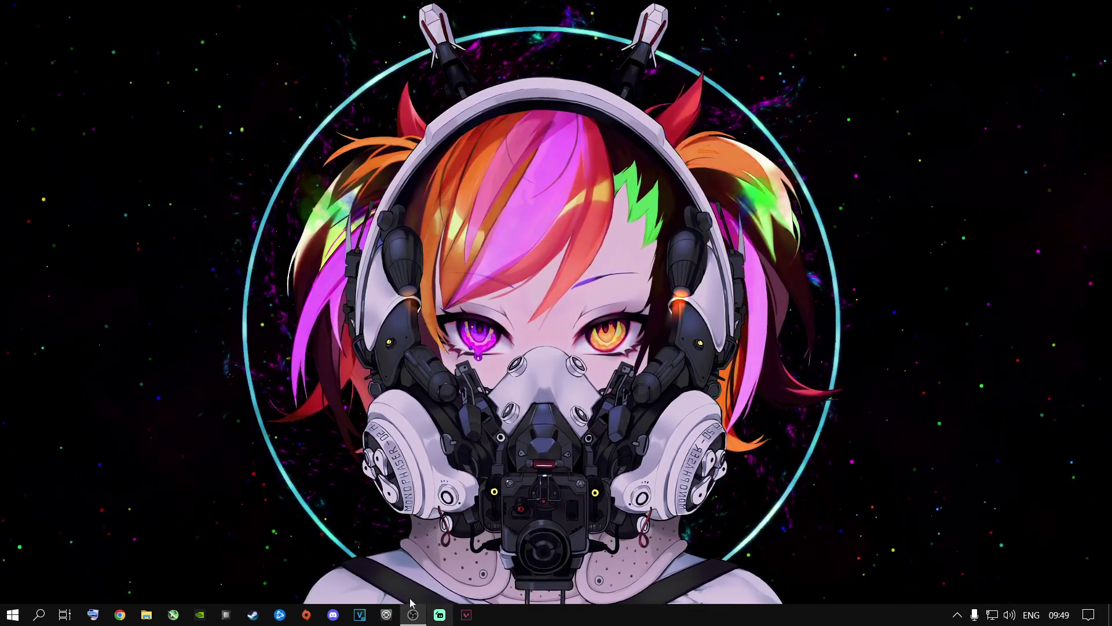
Open the Windows Update page in Windows Settings and check for updates.
left_click(12, 613)
left_click(39, 614)
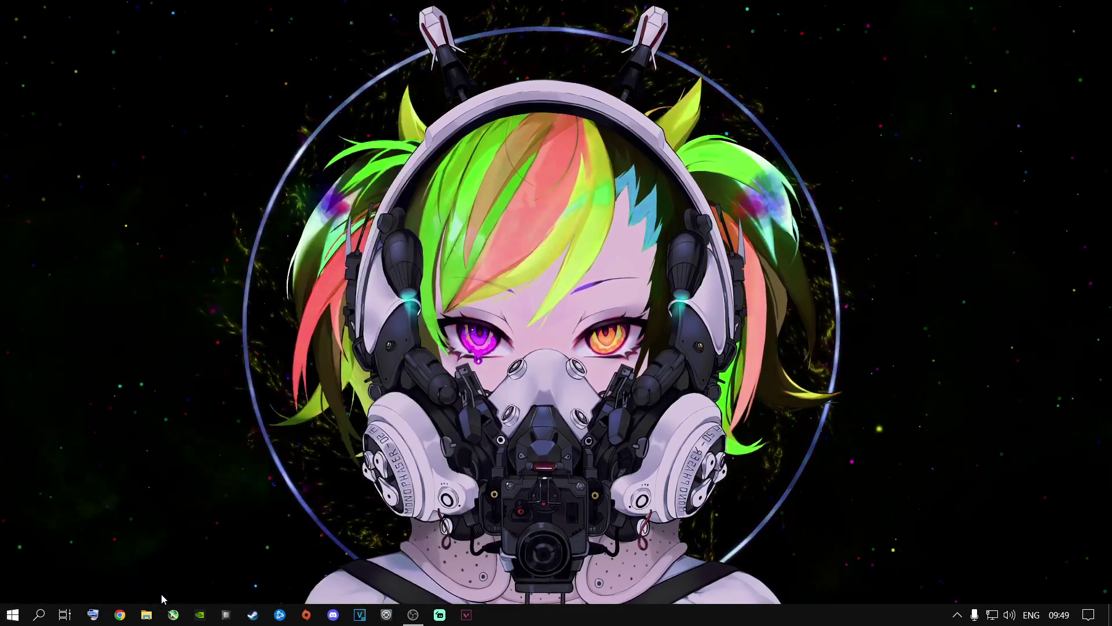
type("se")
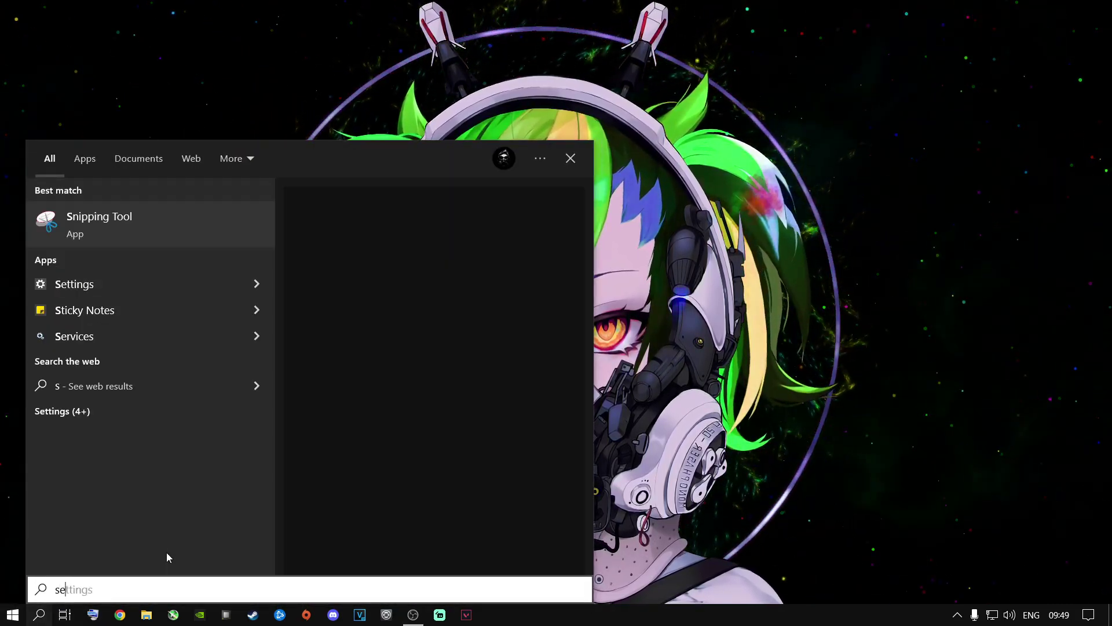
type("ttings")
key("Return")
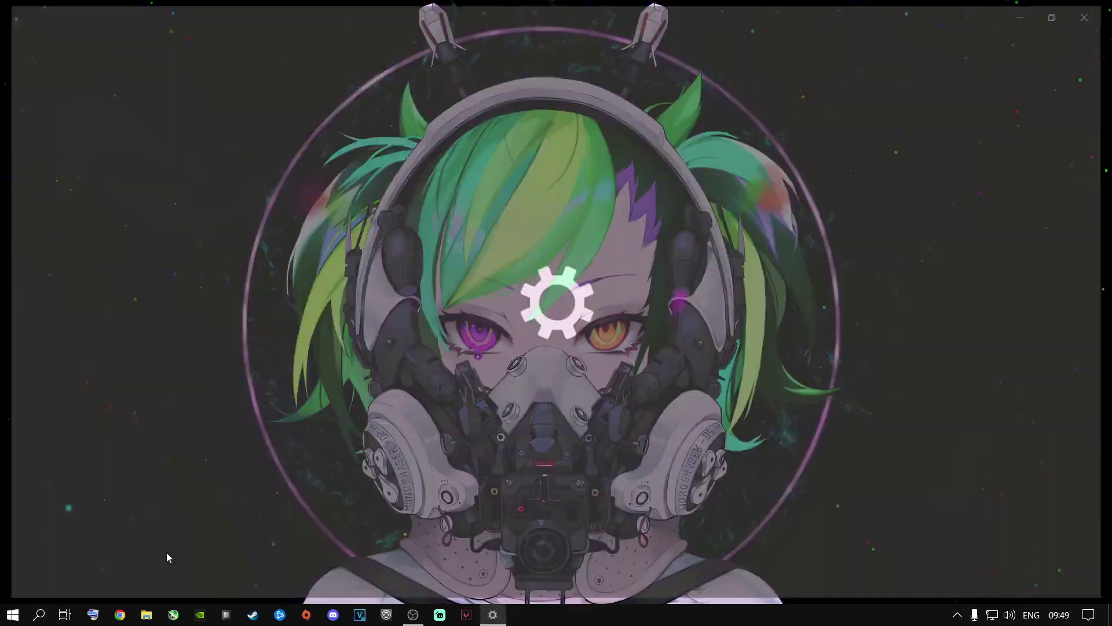
left_click(548, 331)
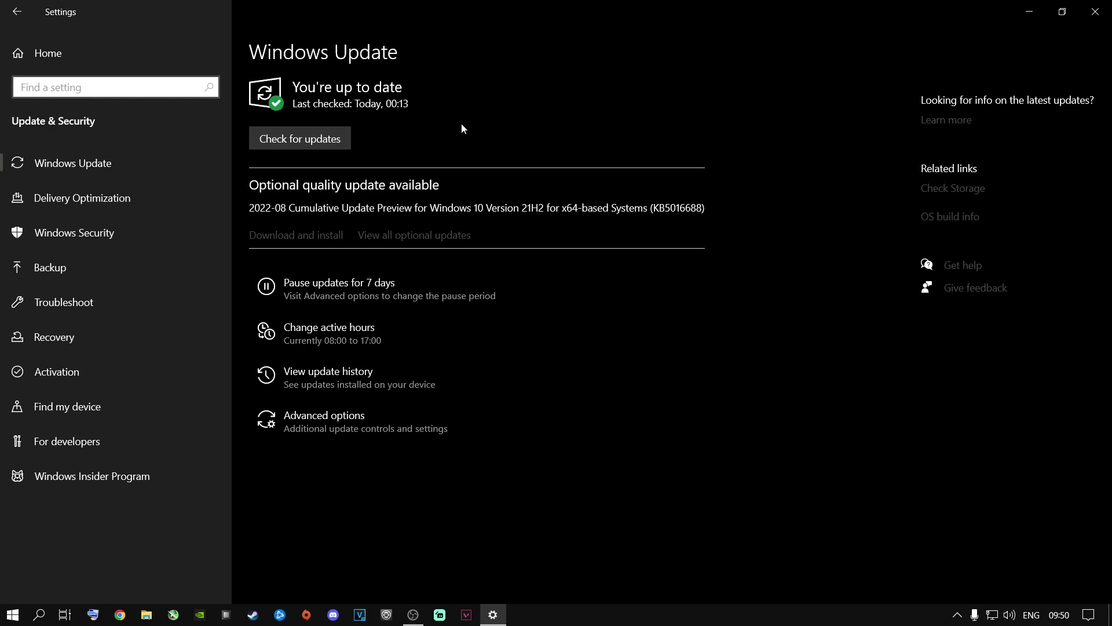
left_click(319, 237)
left_click(312, 139)
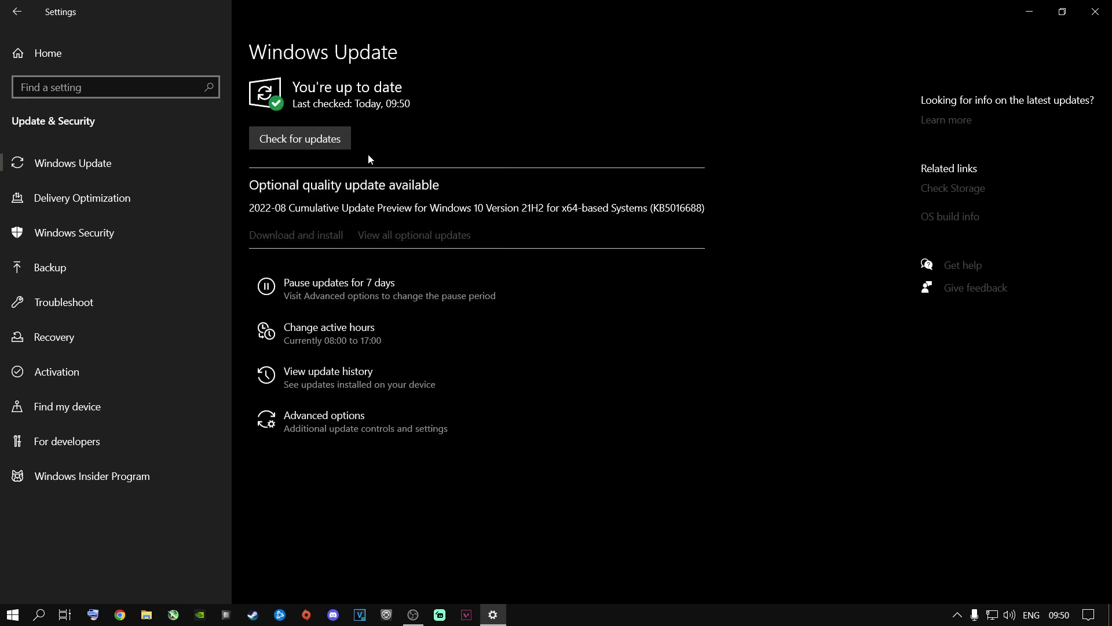
Go to Game Mode in the Gaming settings and switch Game Mode on and back off.
left_click(68, 58)
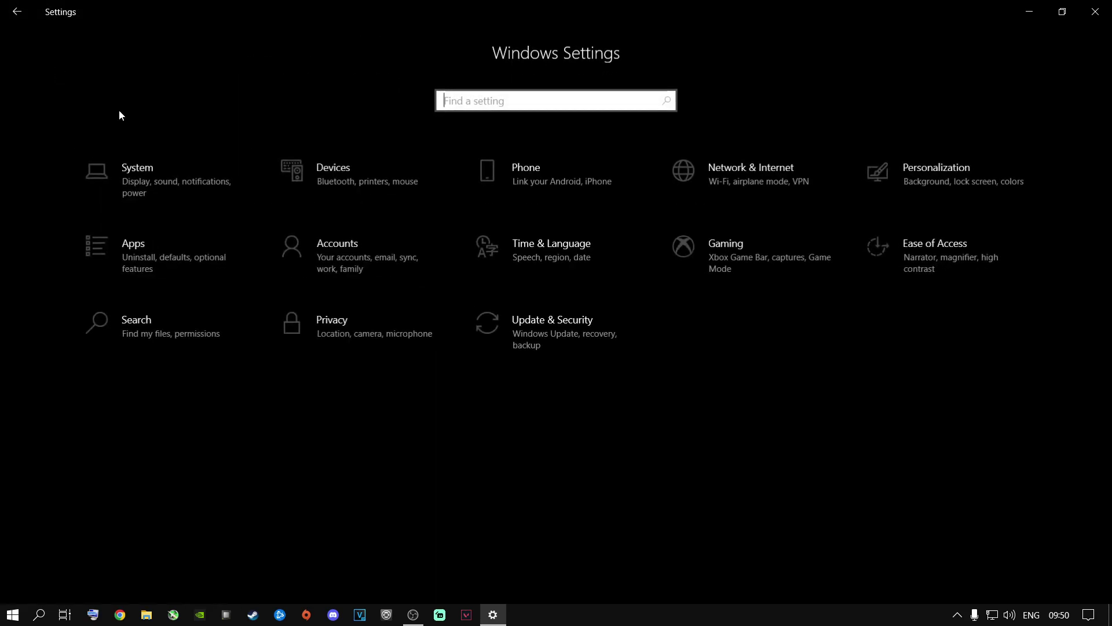
left_click(714, 263)
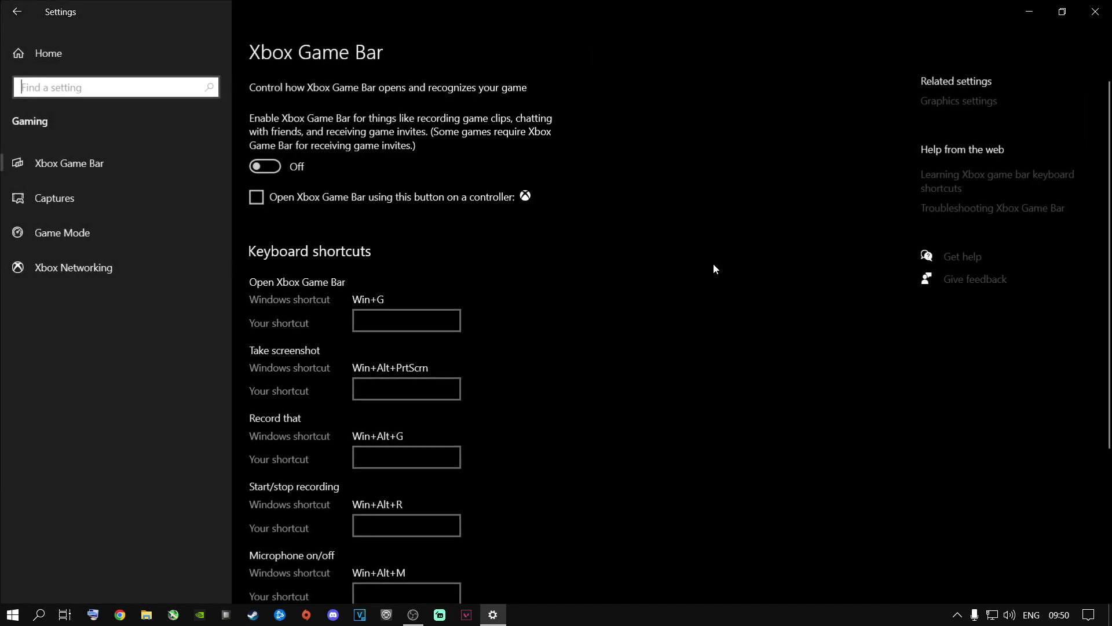
left_click(108, 234)
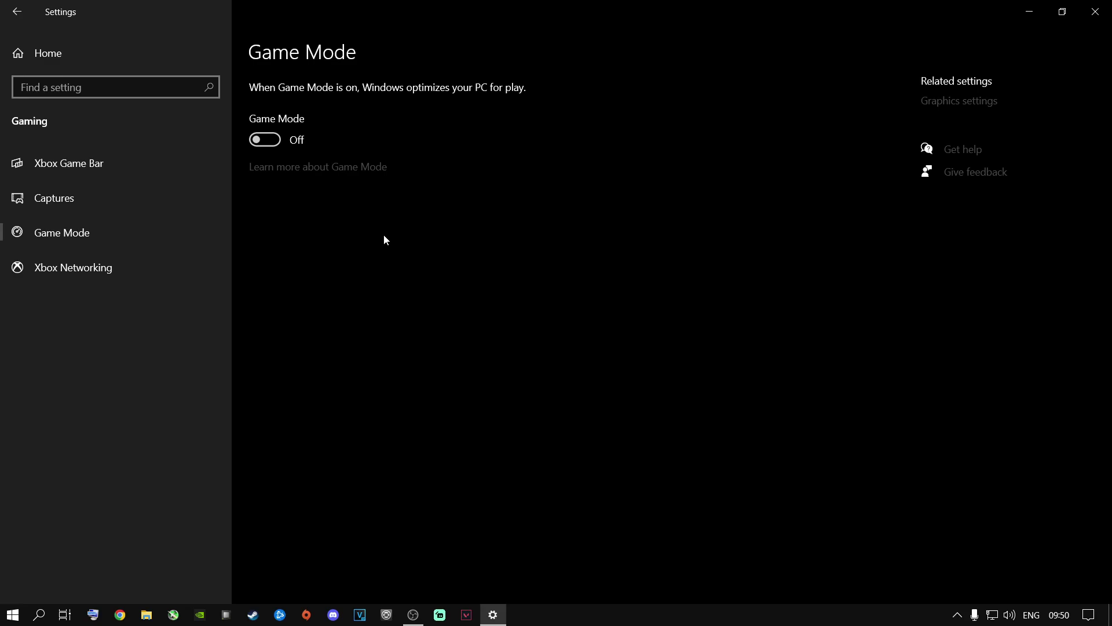
left_click(273, 142)
left_click(265, 142)
In the Privacy settings, switch the permission for apps to run in the background on and back off, and close Settings.
left_click(68, 58)
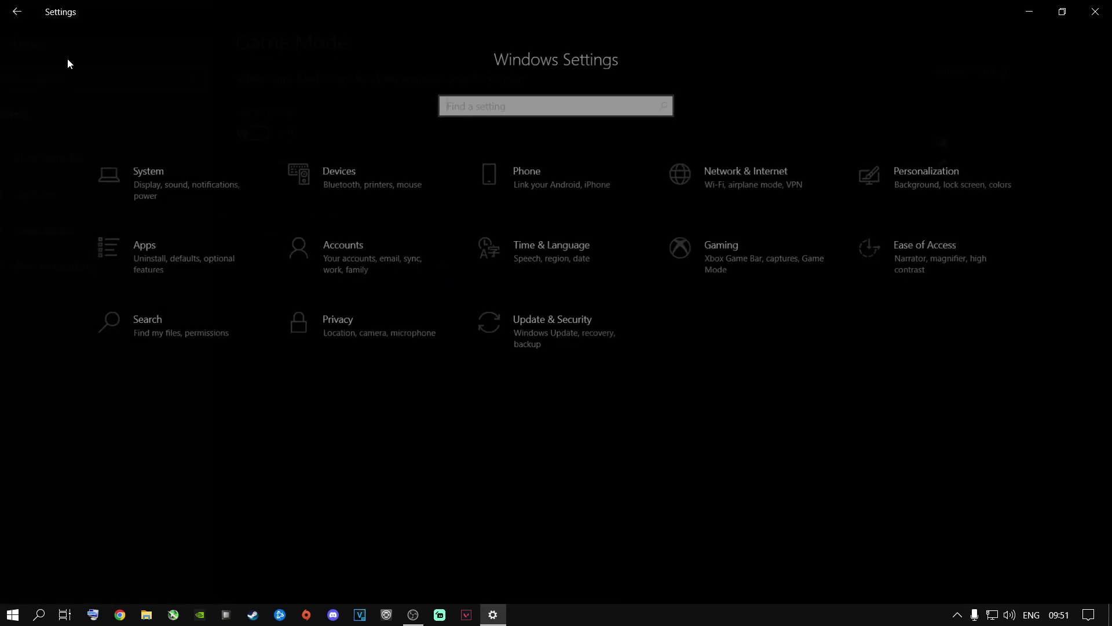
left_click(333, 331)
scroll(120, 371, "down", 10)
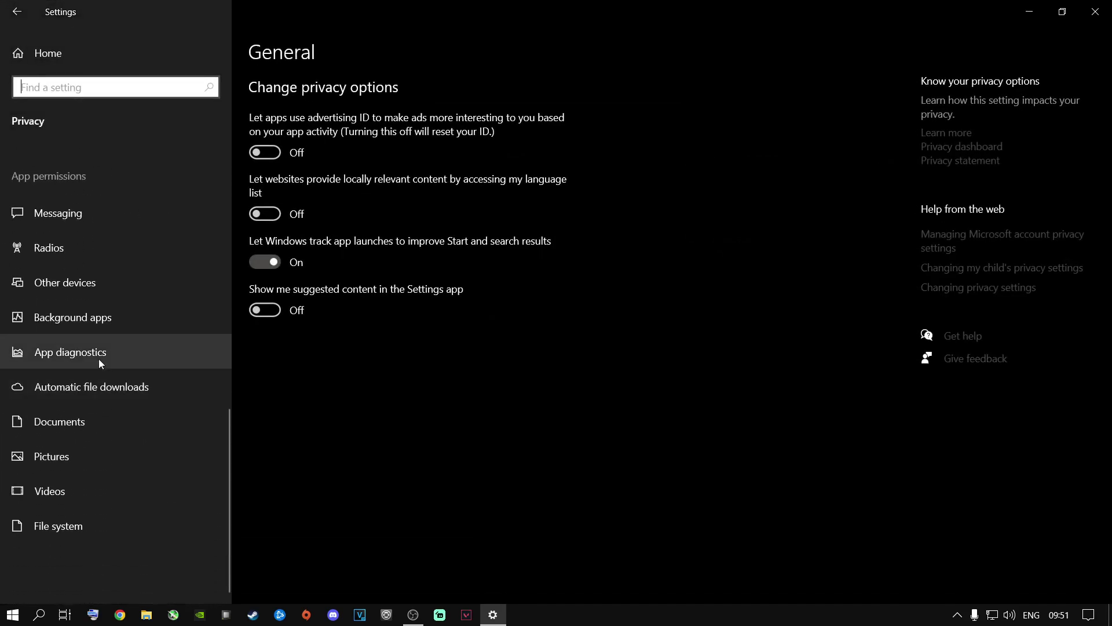
left_click(65, 321)
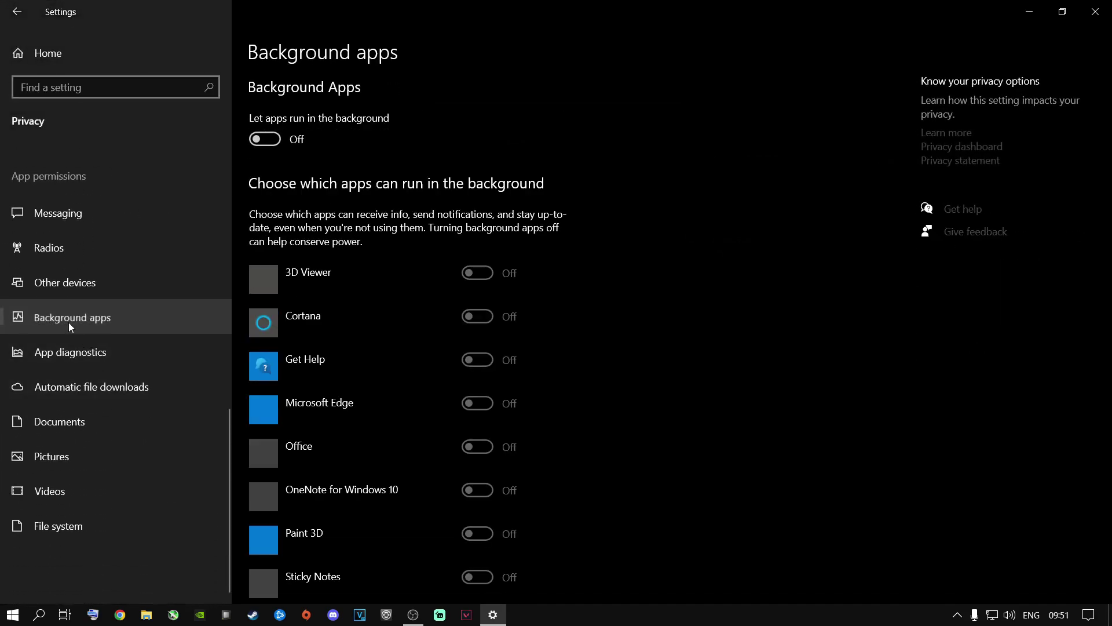
left_click(280, 144)
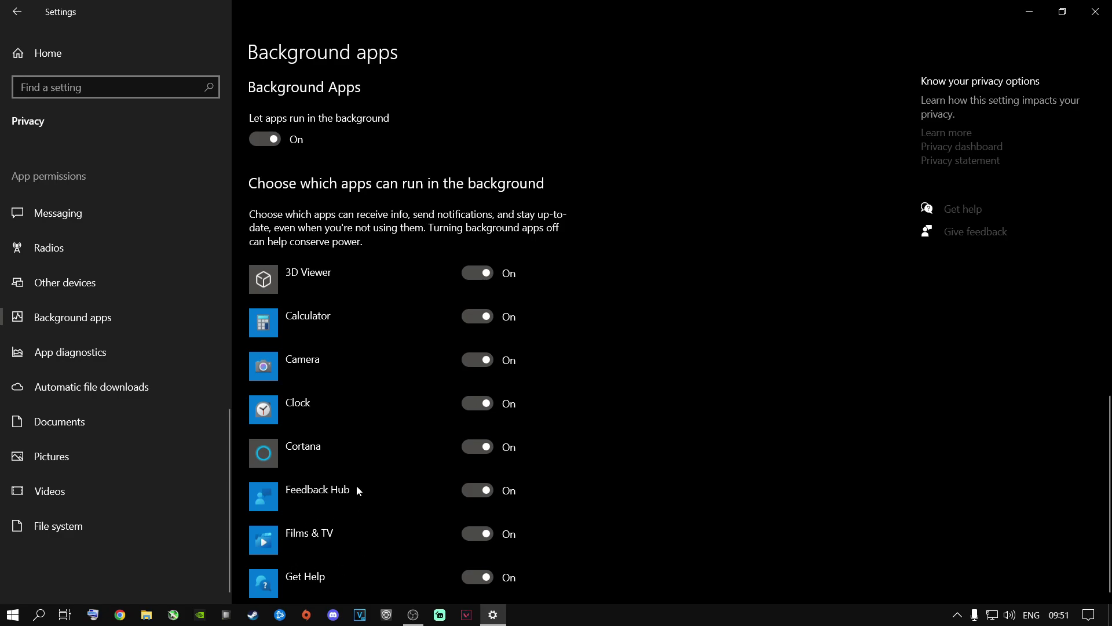
left_click_drag(1106, 413, 1096, 71)
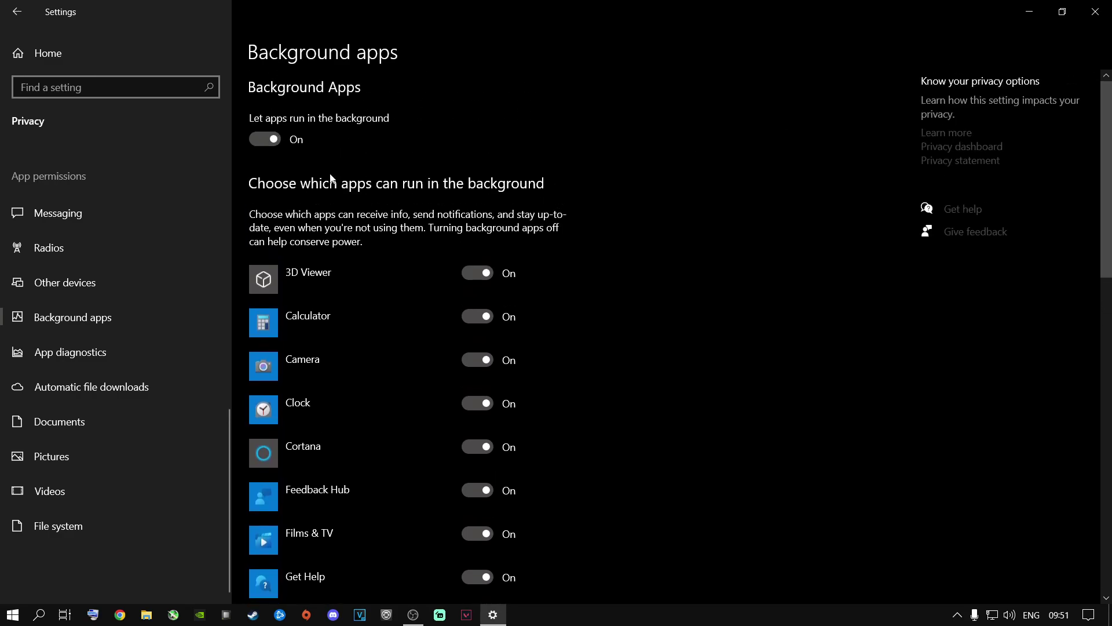
left_click(258, 142)
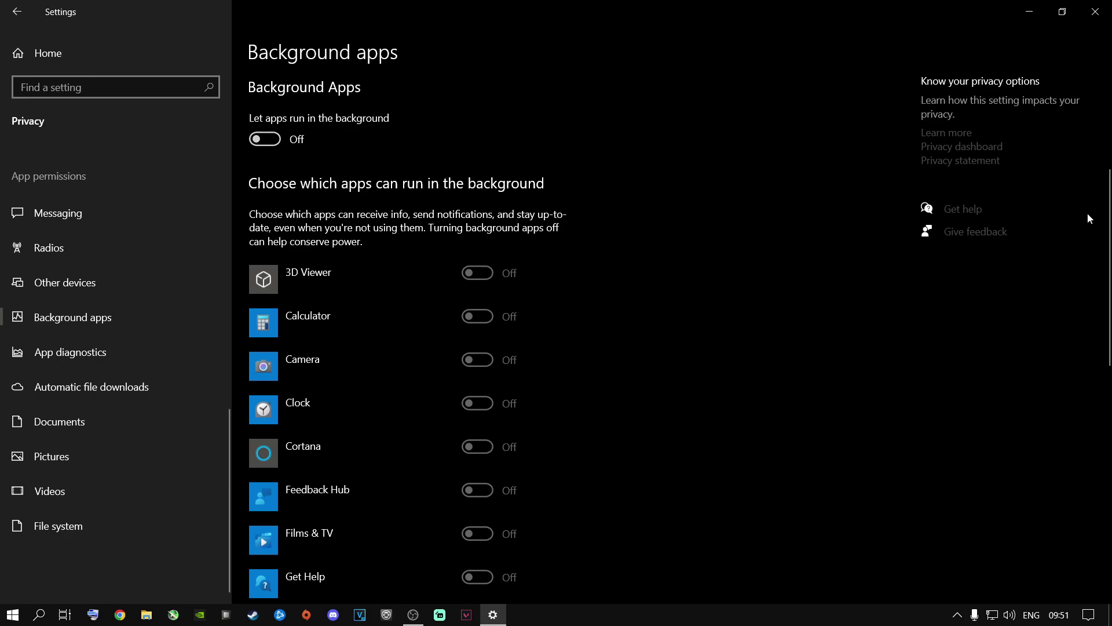
left_click_drag(1108, 214, 1076, 109)
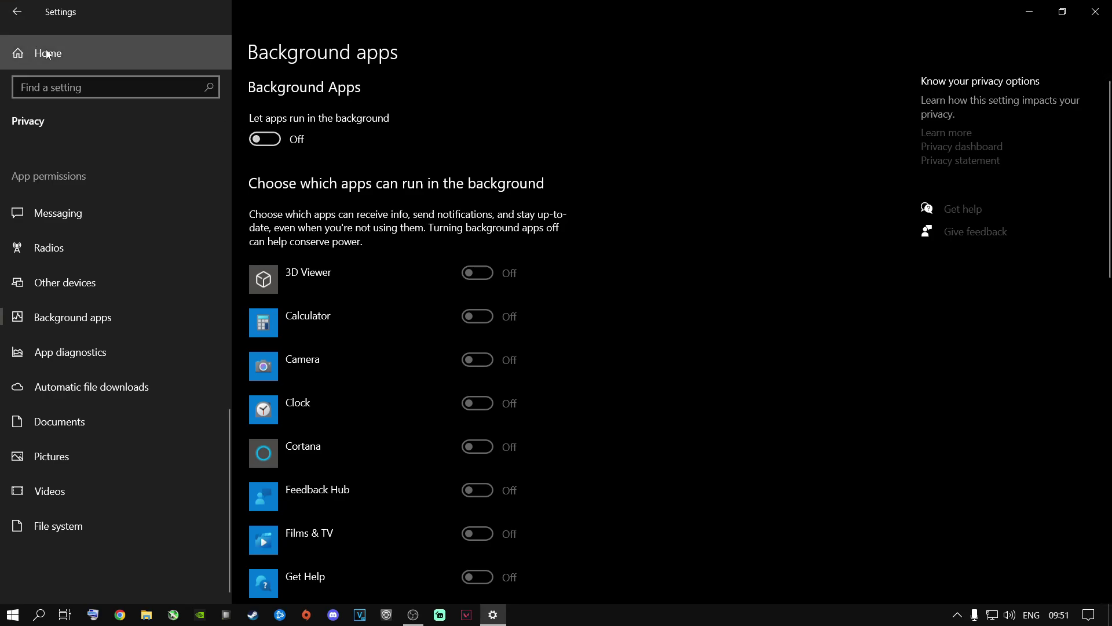
key("alt+F4")
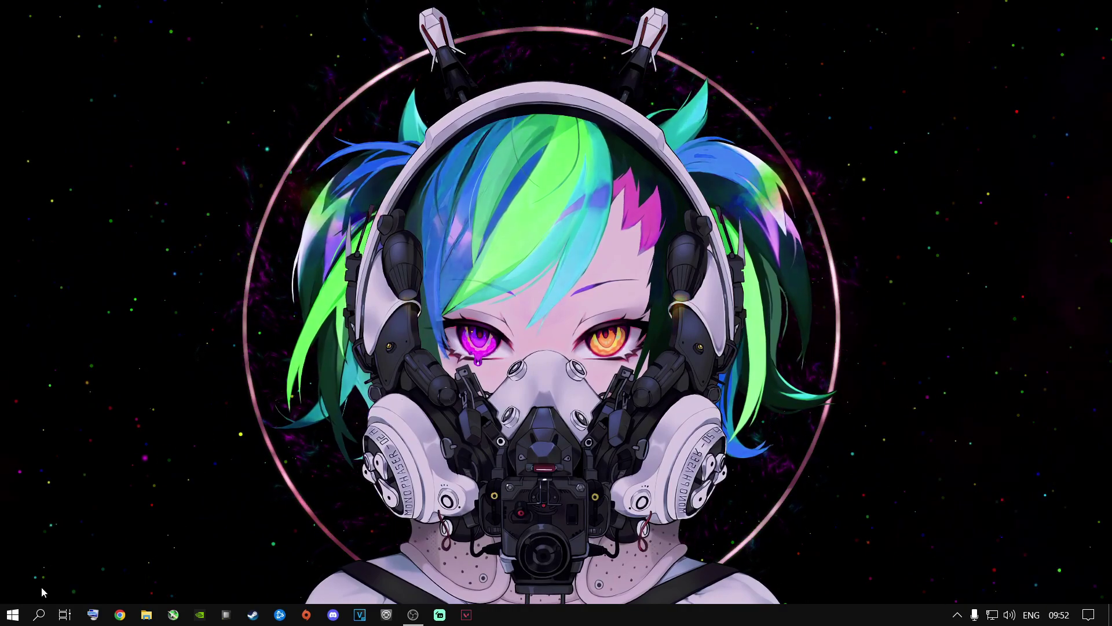
Find and open Device Manager.
left_click(39, 614)
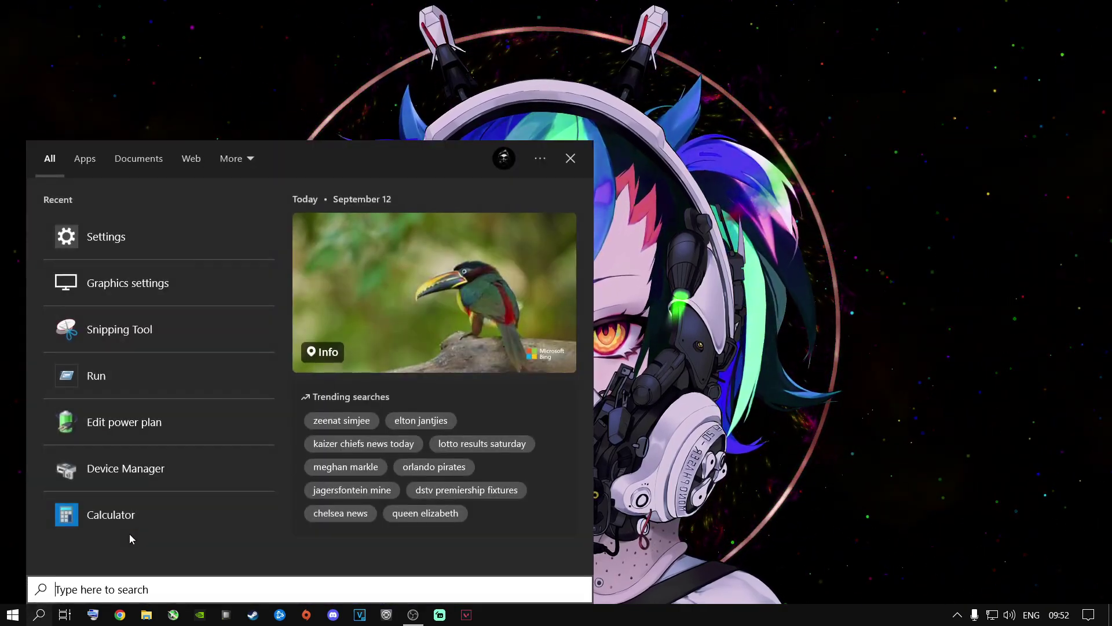
type("device")
key("Tab")
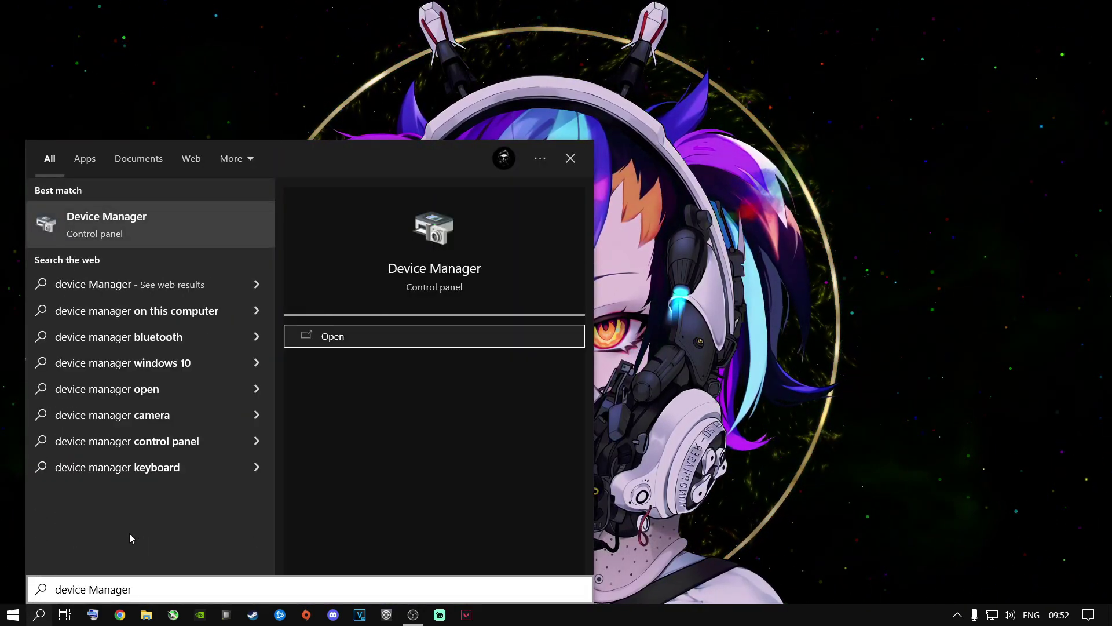
key("Return")
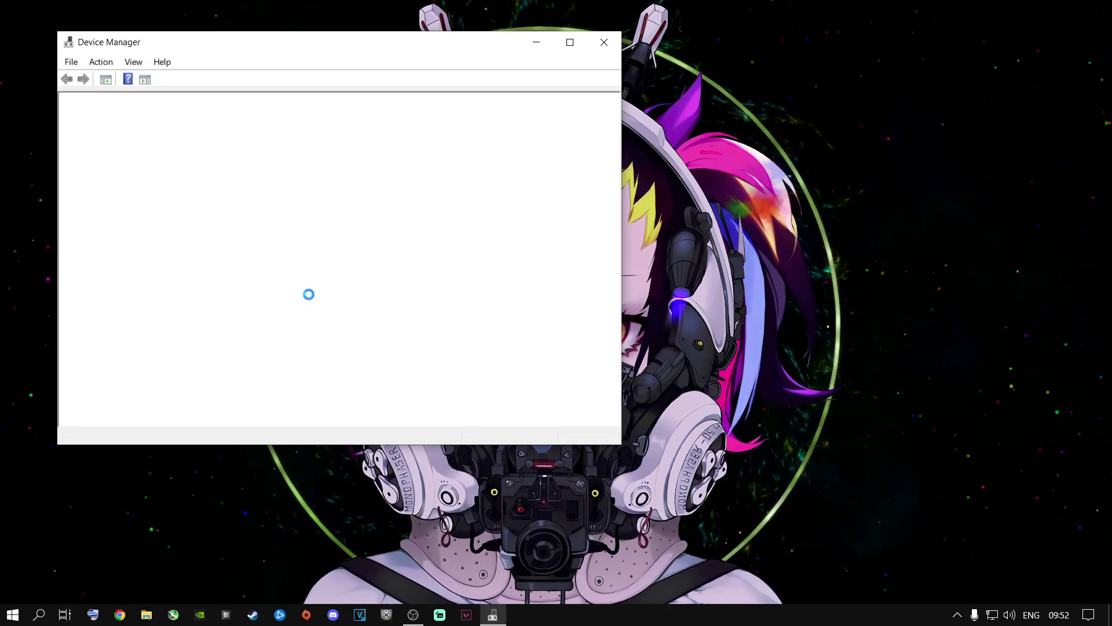
Run an automatic driver update search for the NVIDIA GeForce RTX 2060 display adapter and close Device Manager.
left_click(81, 166)
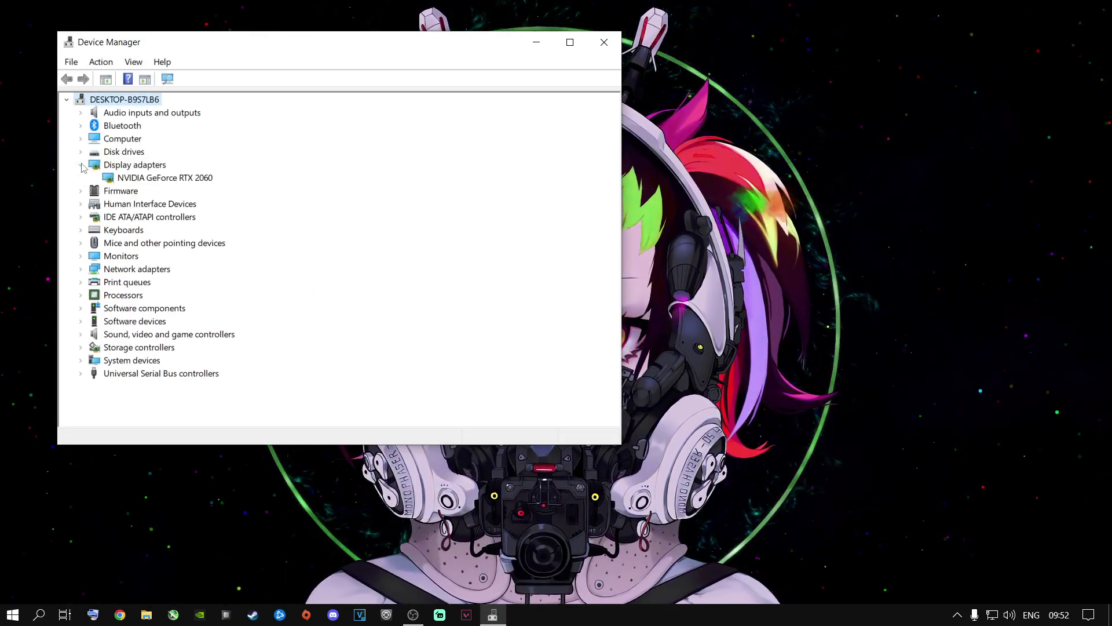
left_click(168, 179)
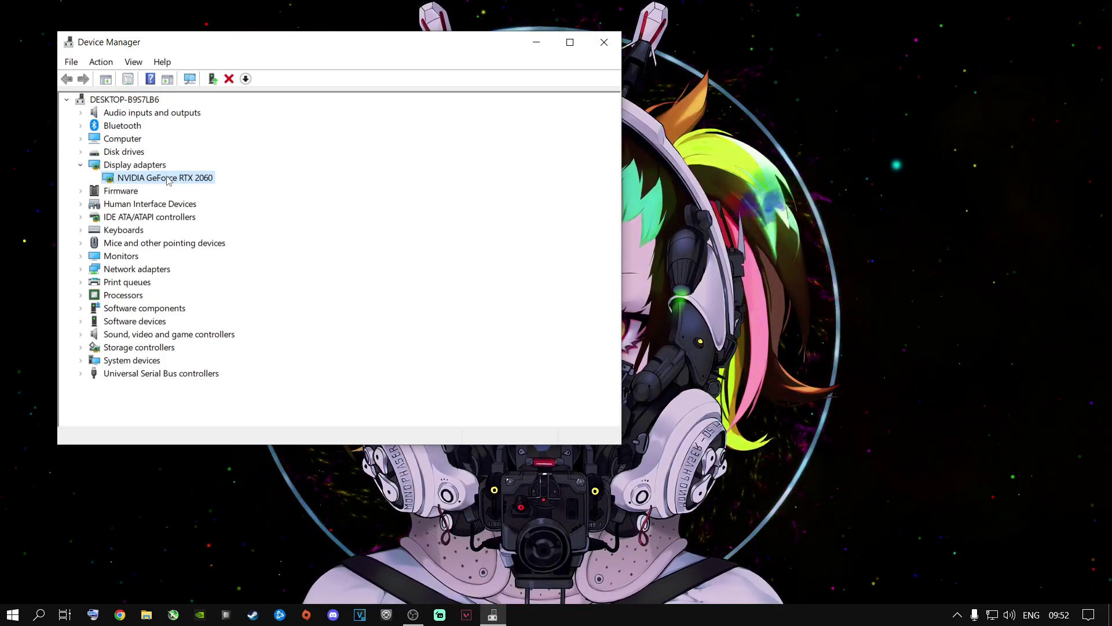
right_click(167, 179)
left_click(209, 186)
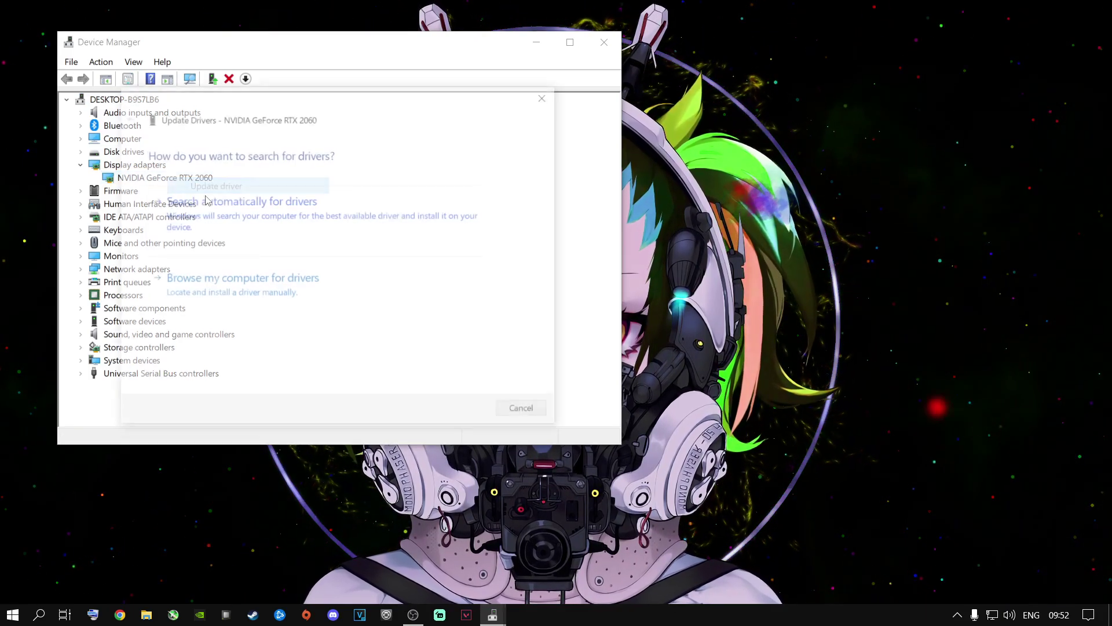
left_click(297, 223)
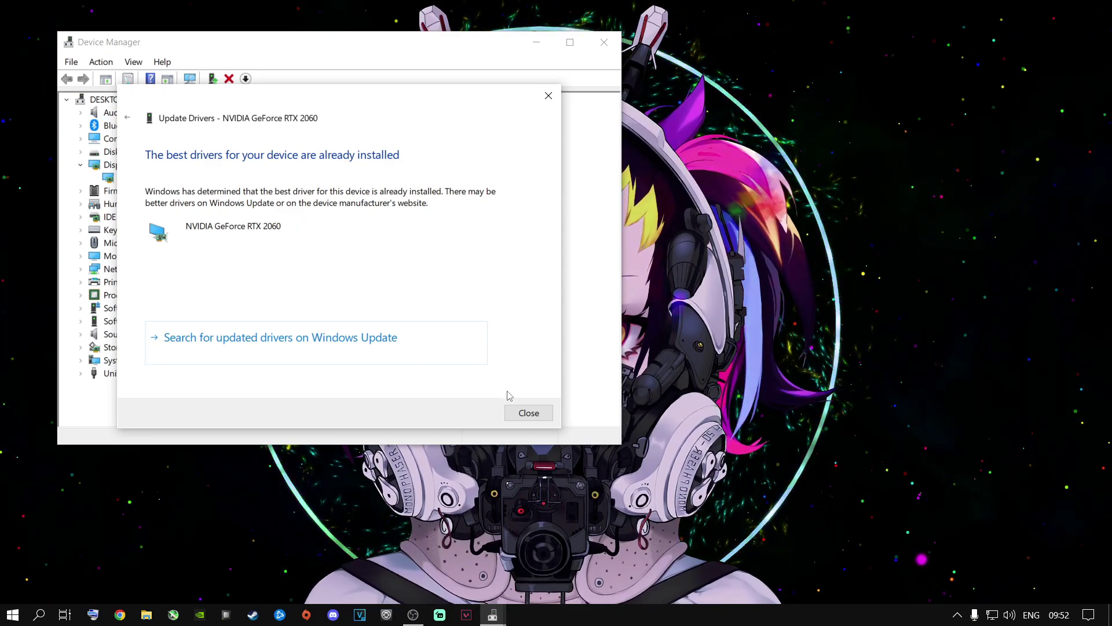
left_click(528, 413)
left_click(604, 42)
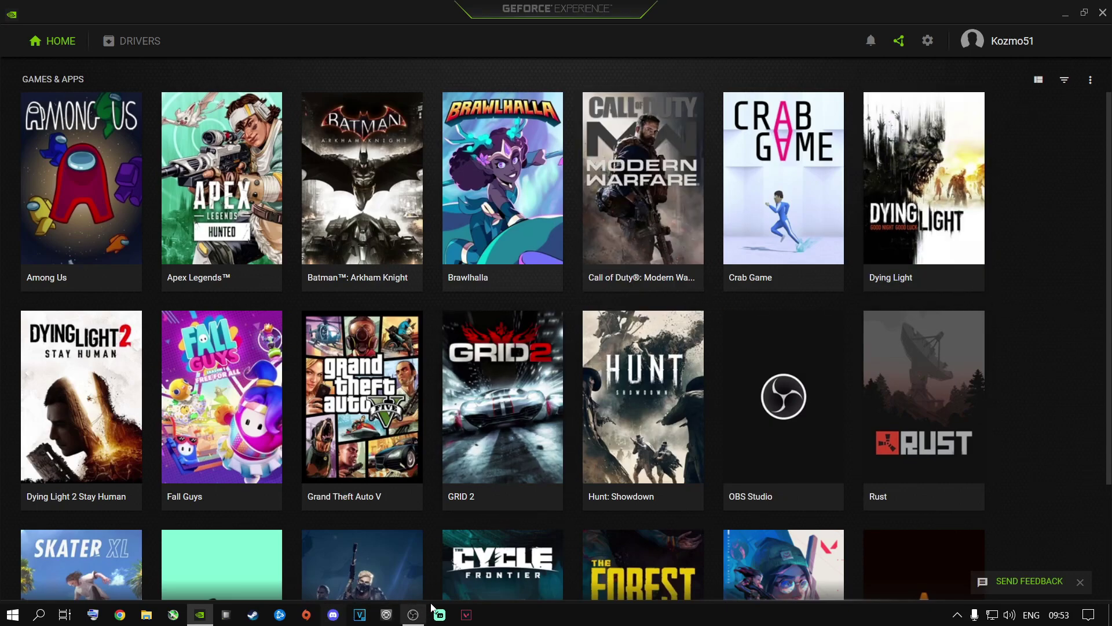
Check for graphics driver updates in GeForce Experience and close it.
left_click(133, 45)
left_click(824, 84)
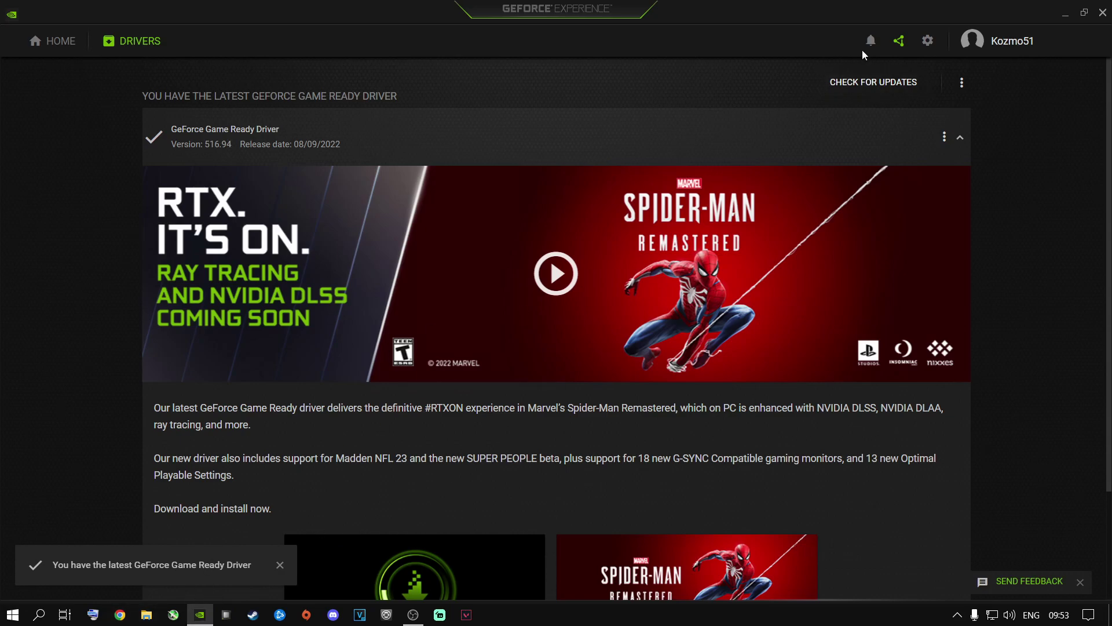
left_click(1102, 12)
Open NVIDIA Control Panel from the desktop and show the page for adjusting image settings with preview.
right_click(702, 356)
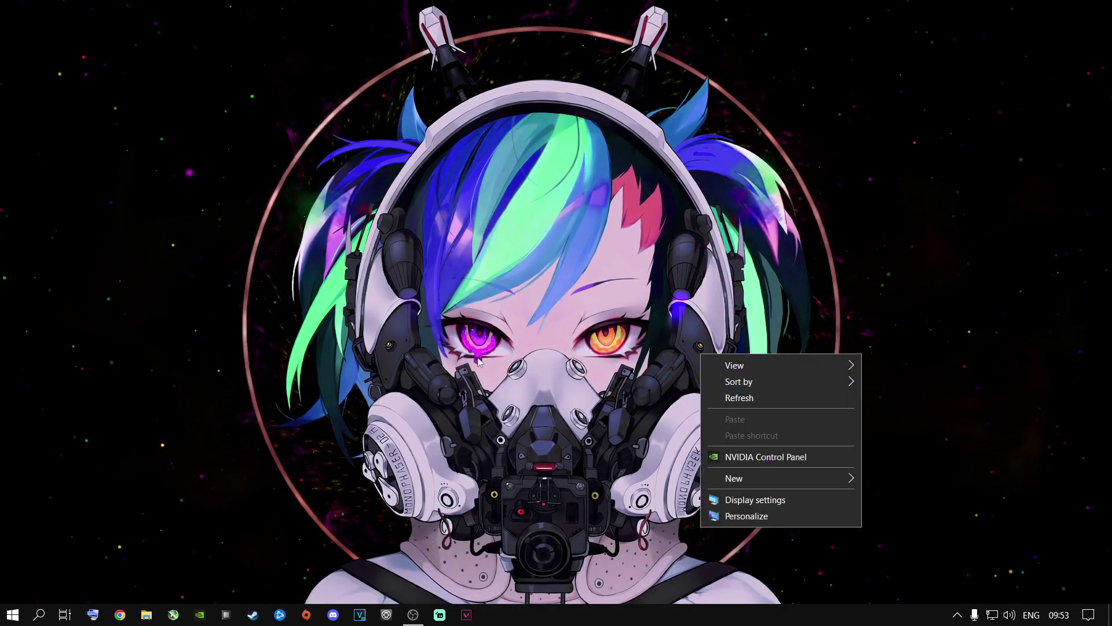
left_click(479, 361)
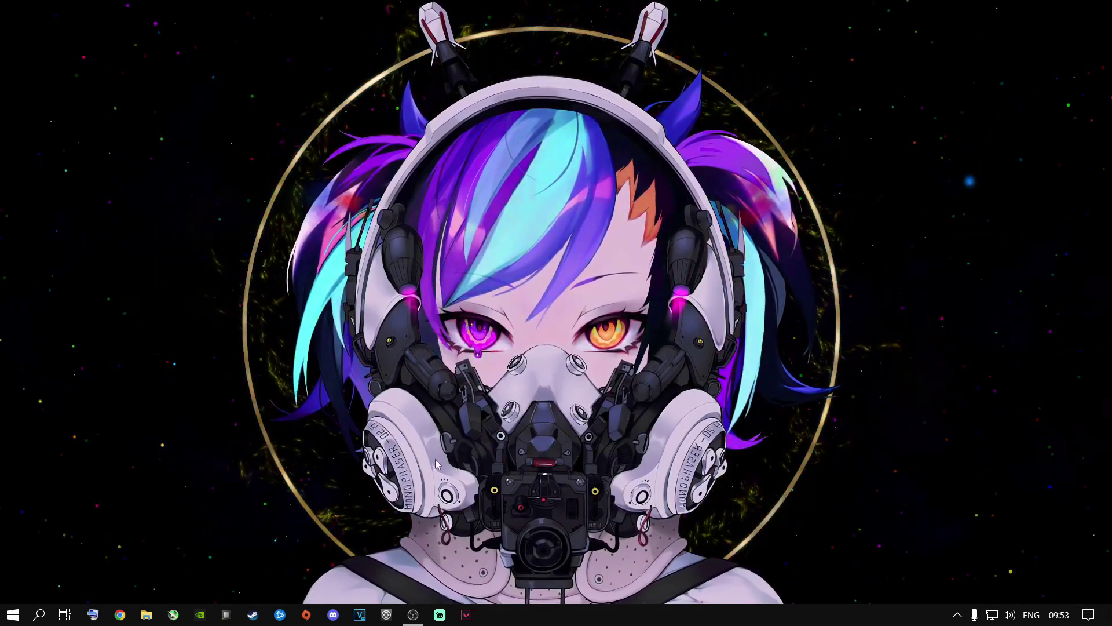
right_click(527, 301)
left_click(572, 401)
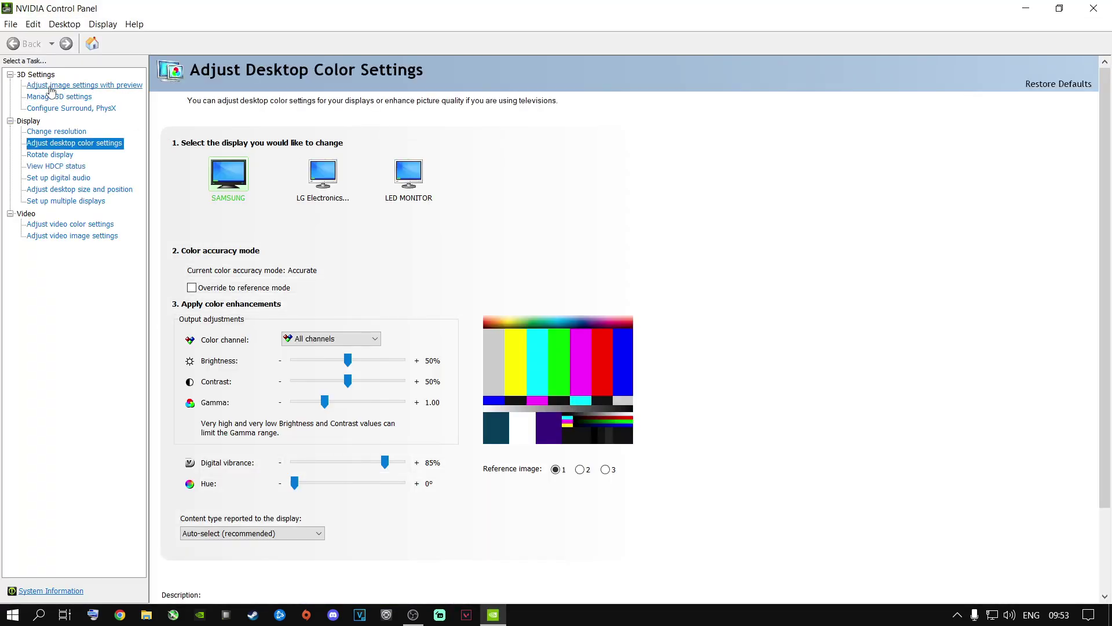
left_click(72, 87)
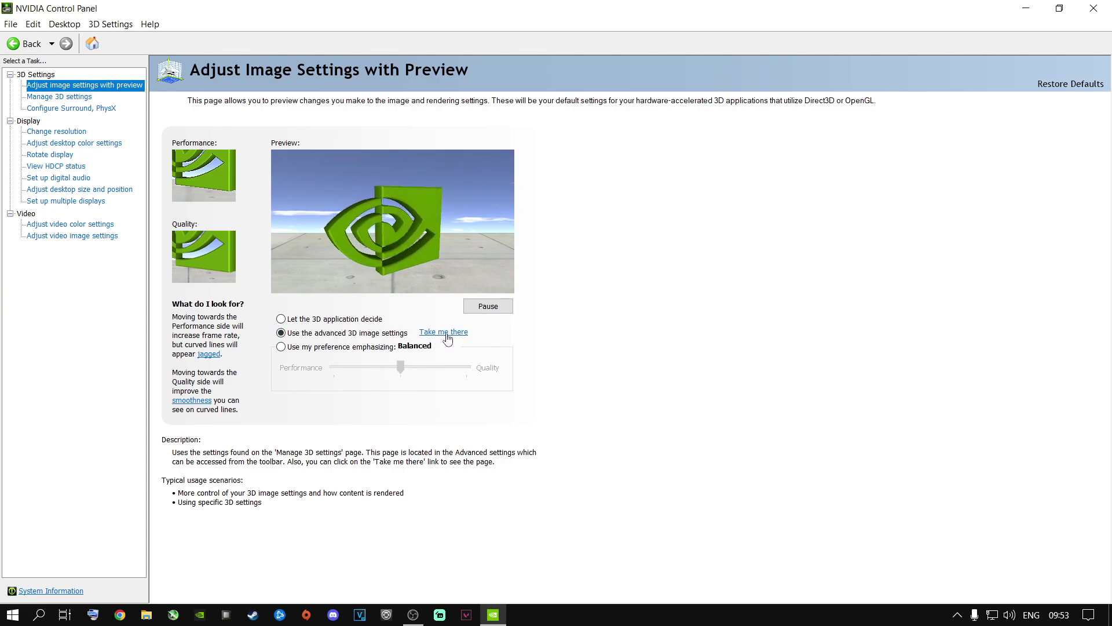
Show the Manage 3D Settings page and browse the list of programs that can be customized individually.
left_click(59, 97)
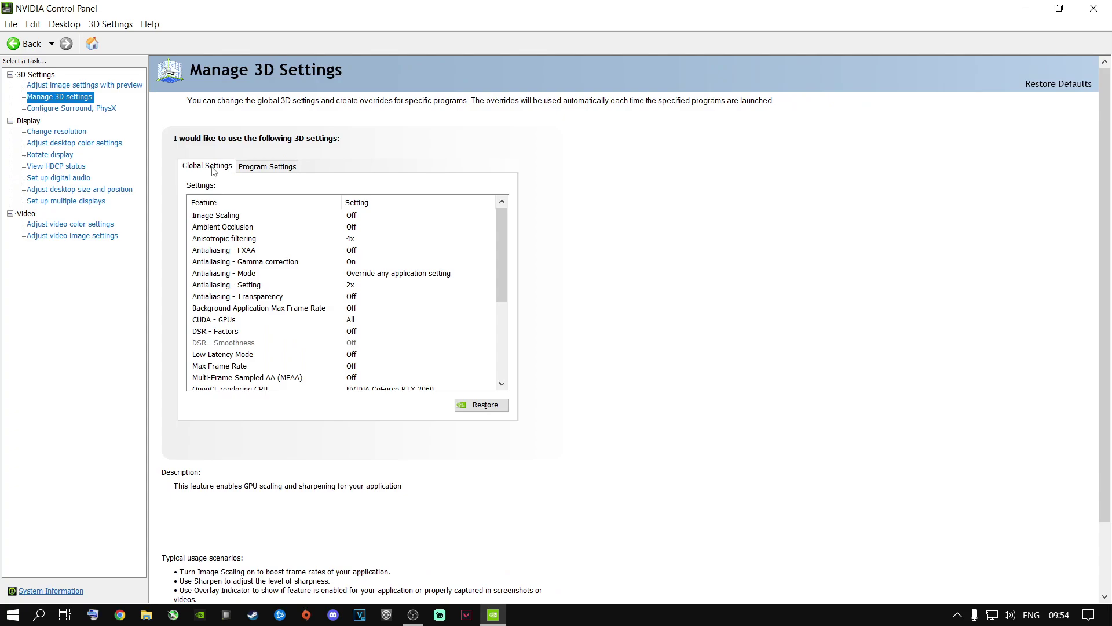
left_click(263, 168)
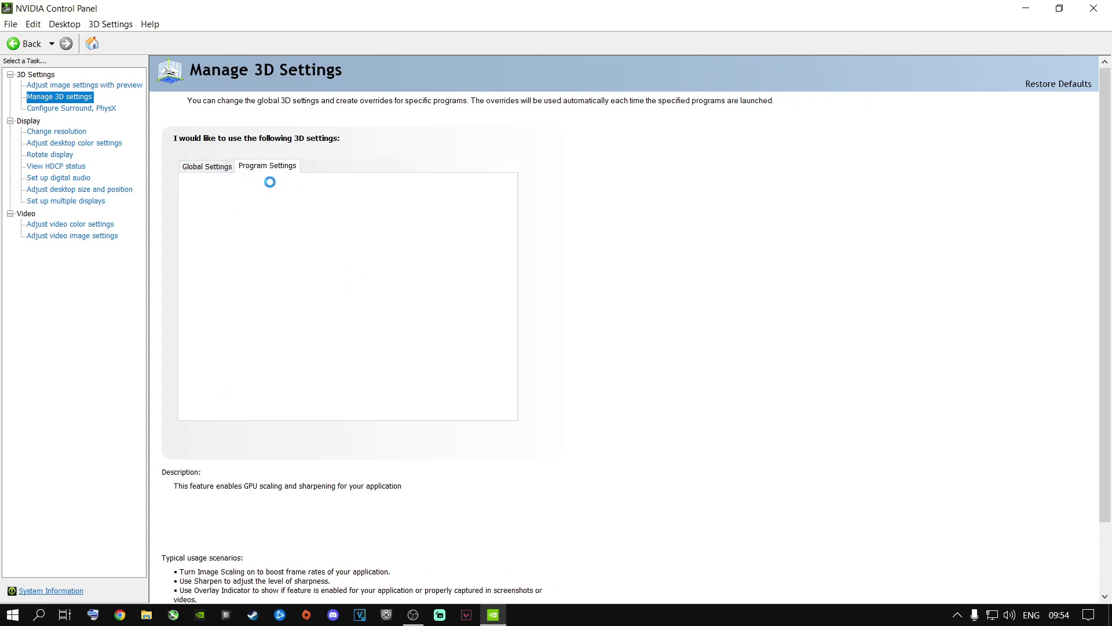
left_click(256, 201)
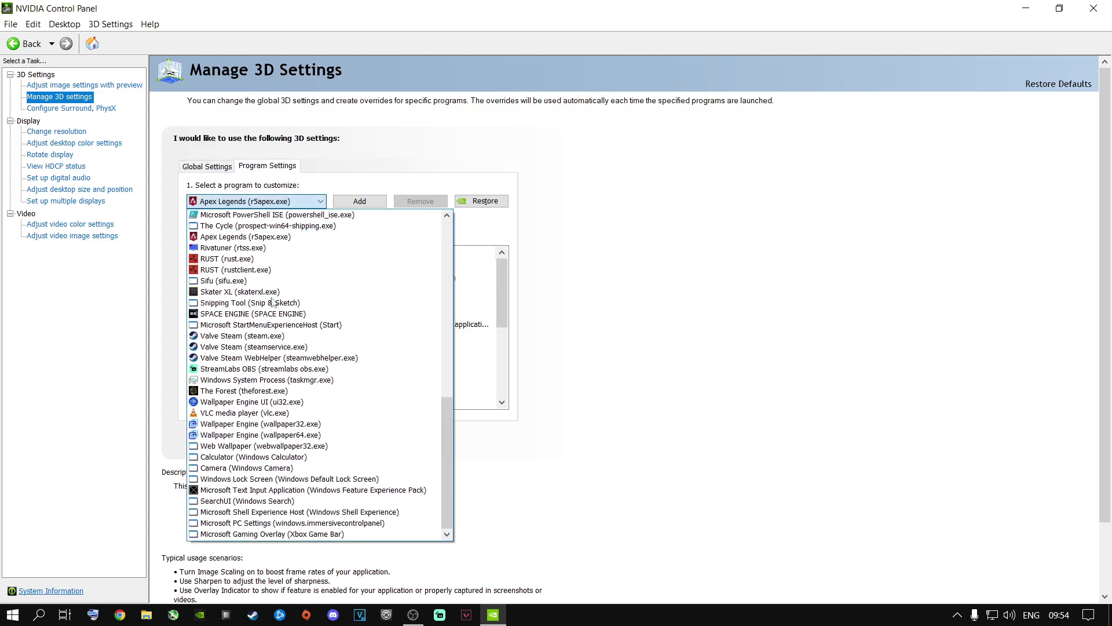
scroll(256, 480, "up", 5)
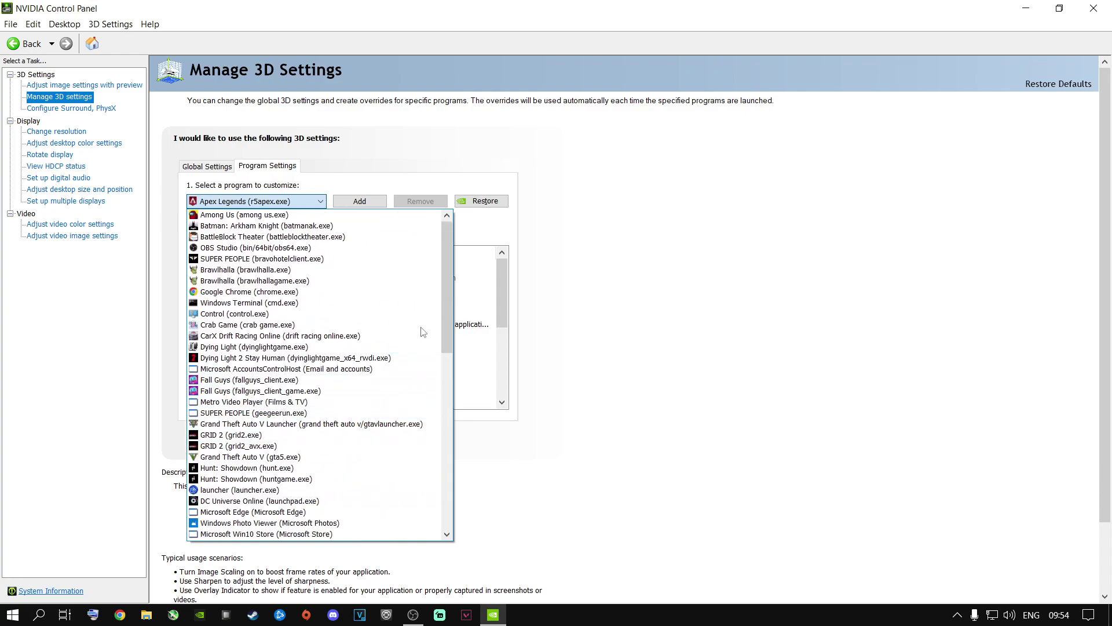
Return to the global 3D settings and review the whole feature list, from image scaling to the virtual reality options.
left_click(202, 164)
left_click(204, 168)
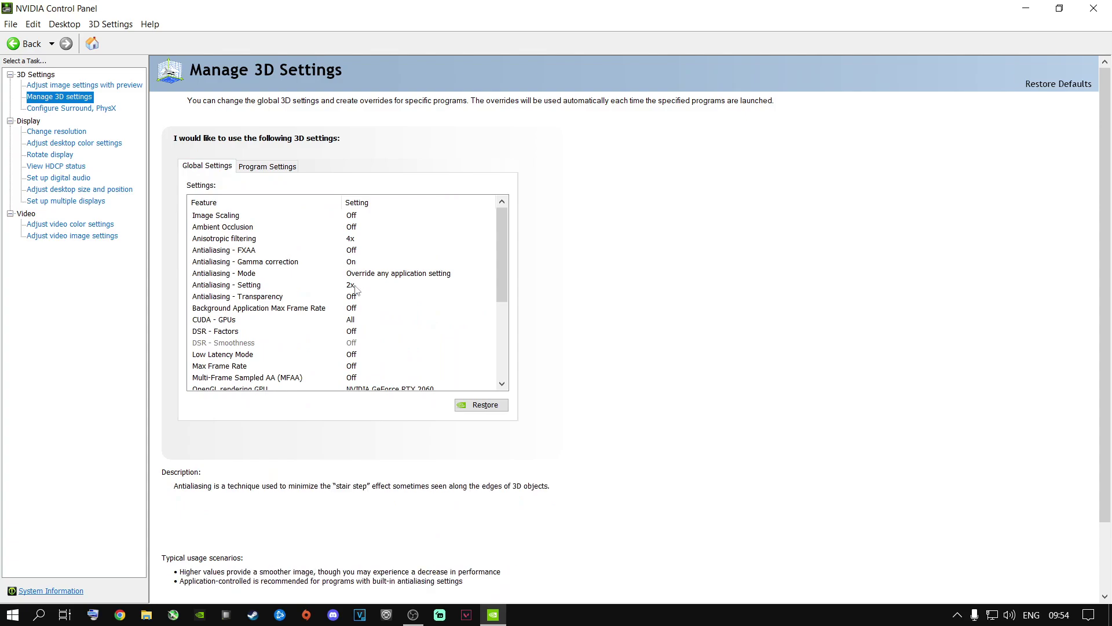
left_click_drag(498, 256, 497, 282)
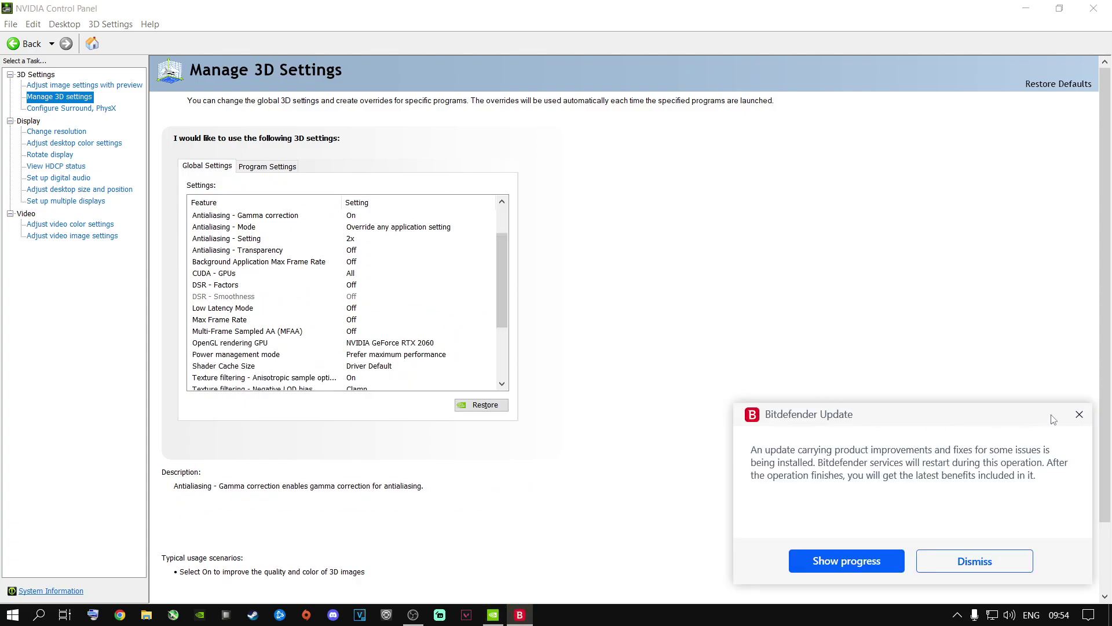
scroll(490, 287, "down", 3)
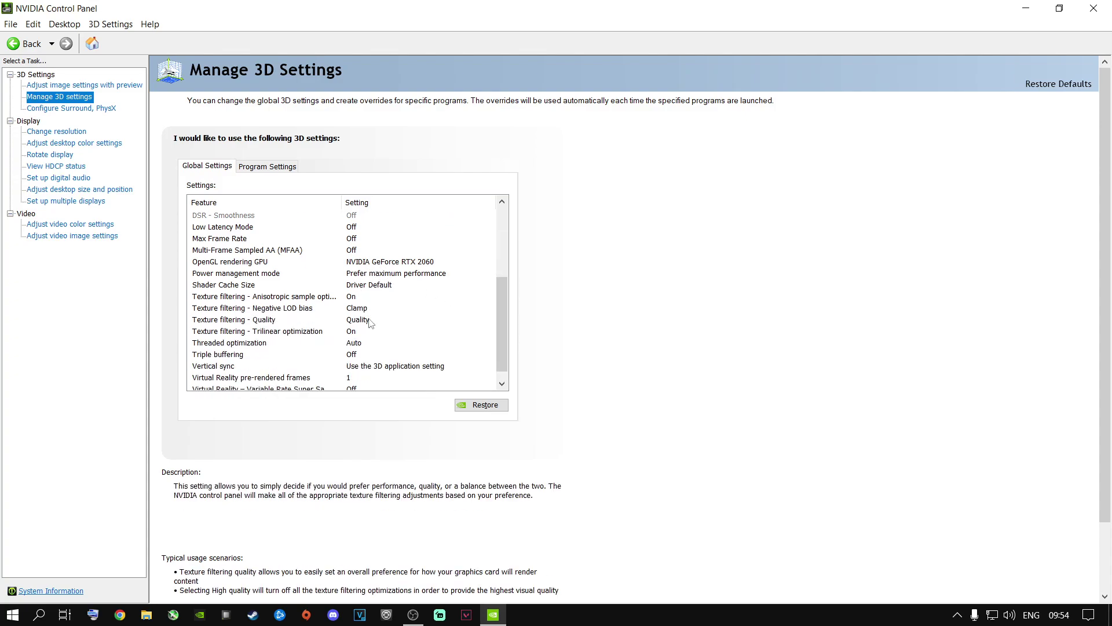
left_click_drag(502, 317, 503, 237)
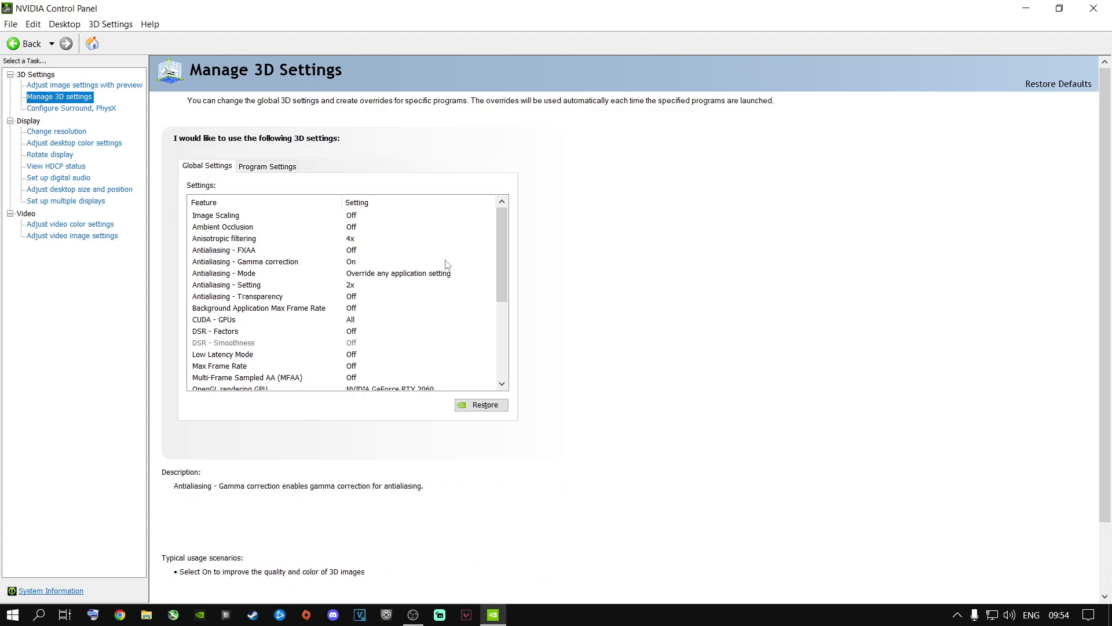
left_click_drag(495, 258, 497, 328)
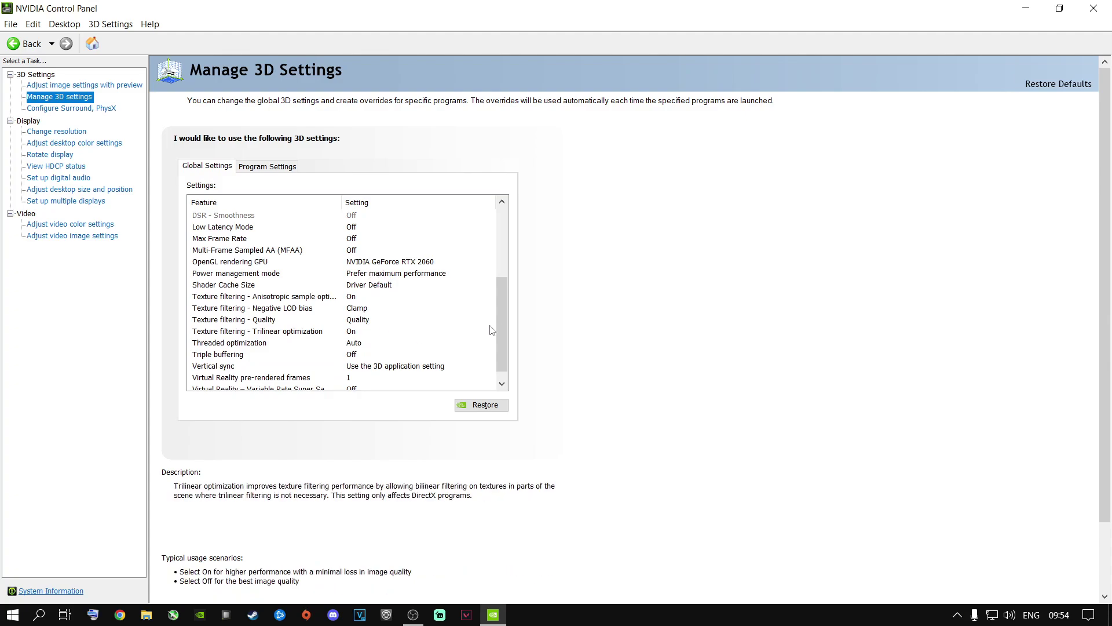
left_click_drag(499, 349, 499, 355)
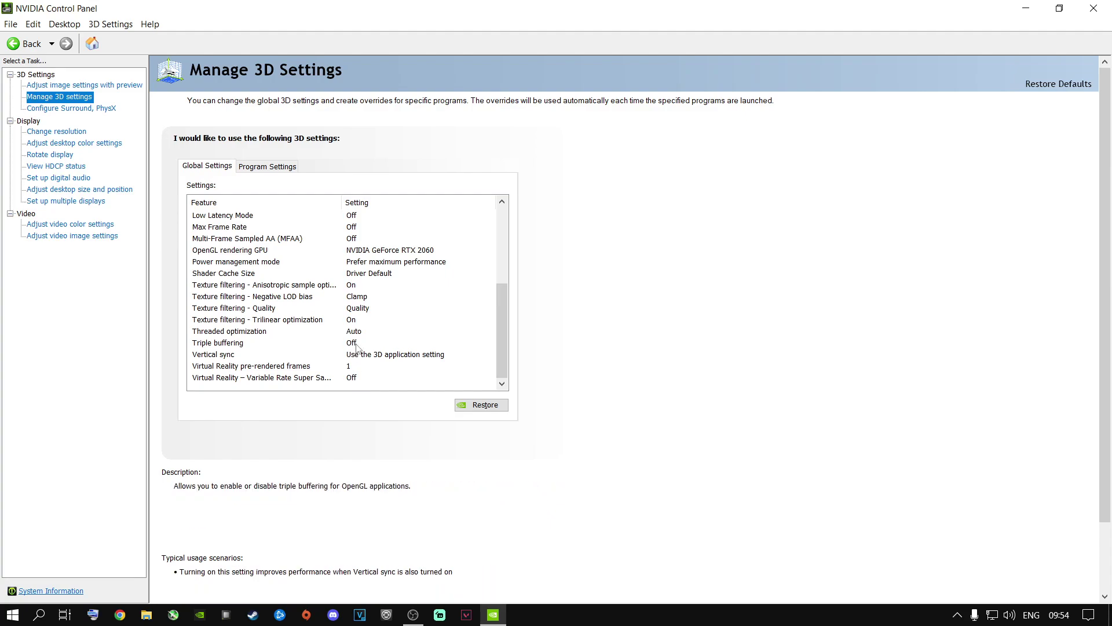
Set the PhysX processor to NVIDIA GeForce RTX 2060, apply the change and close NVIDIA Control Panel.
left_click(62, 113)
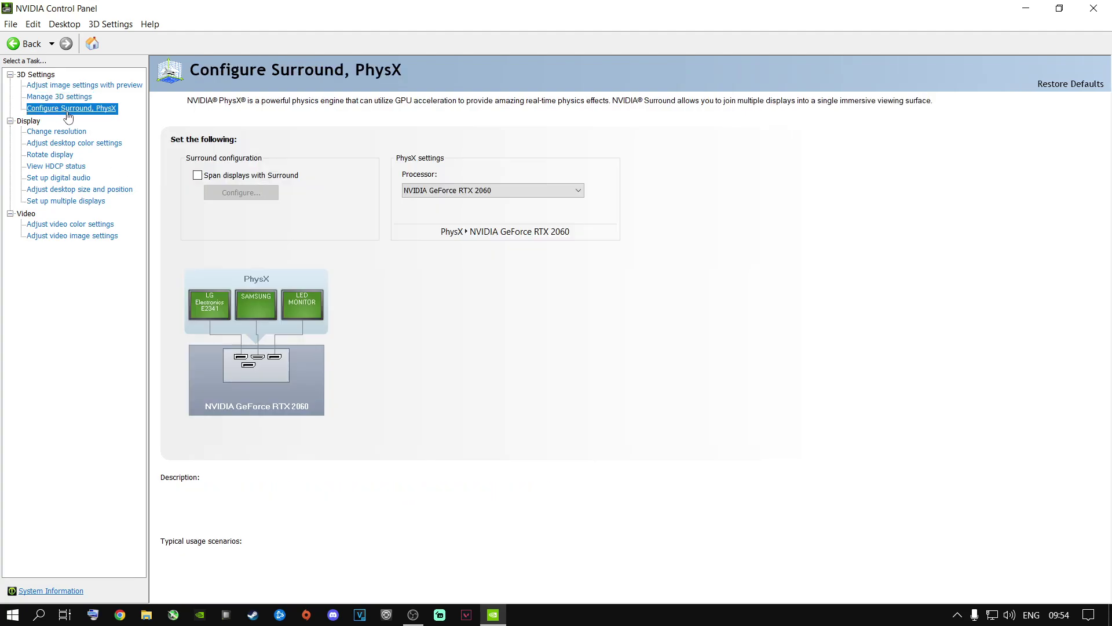
left_click(464, 193)
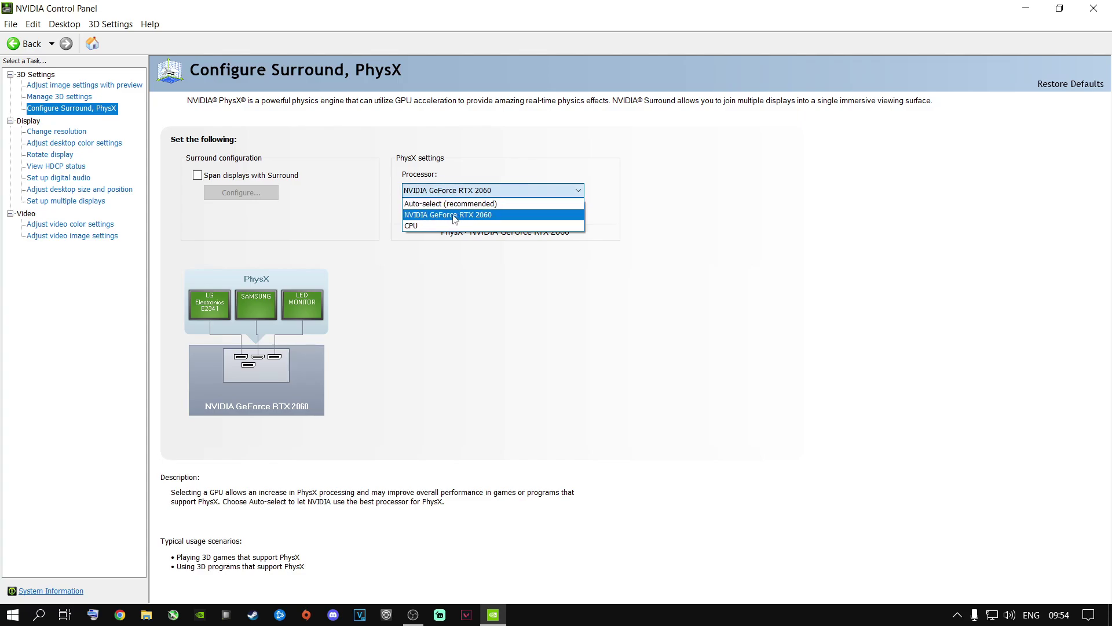
left_click(472, 215)
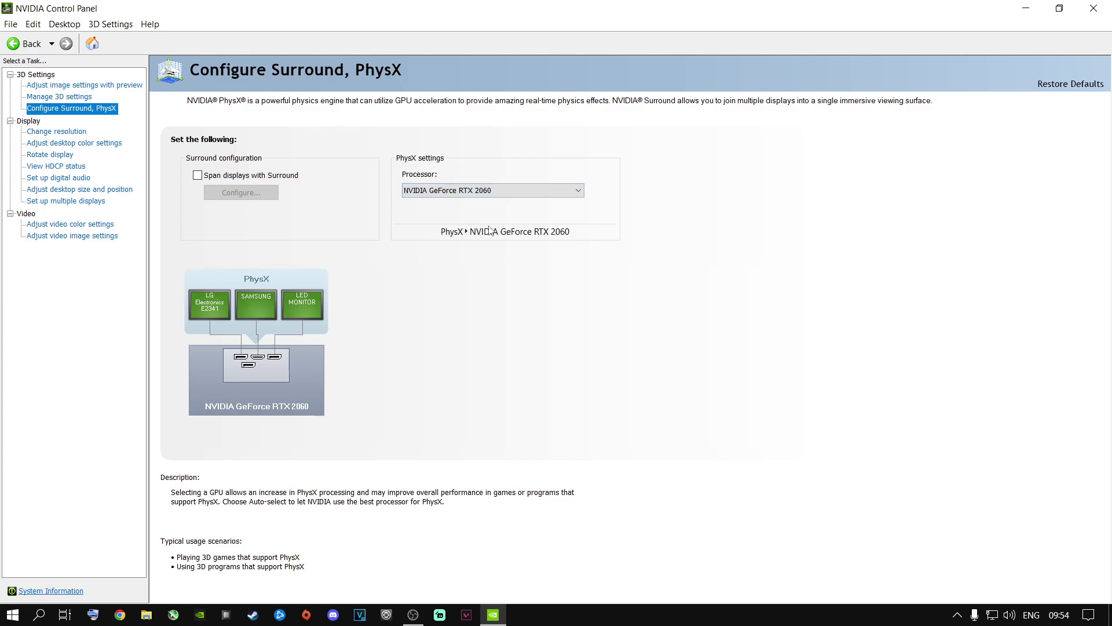
left_click(496, 191)
left_click(460, 200)
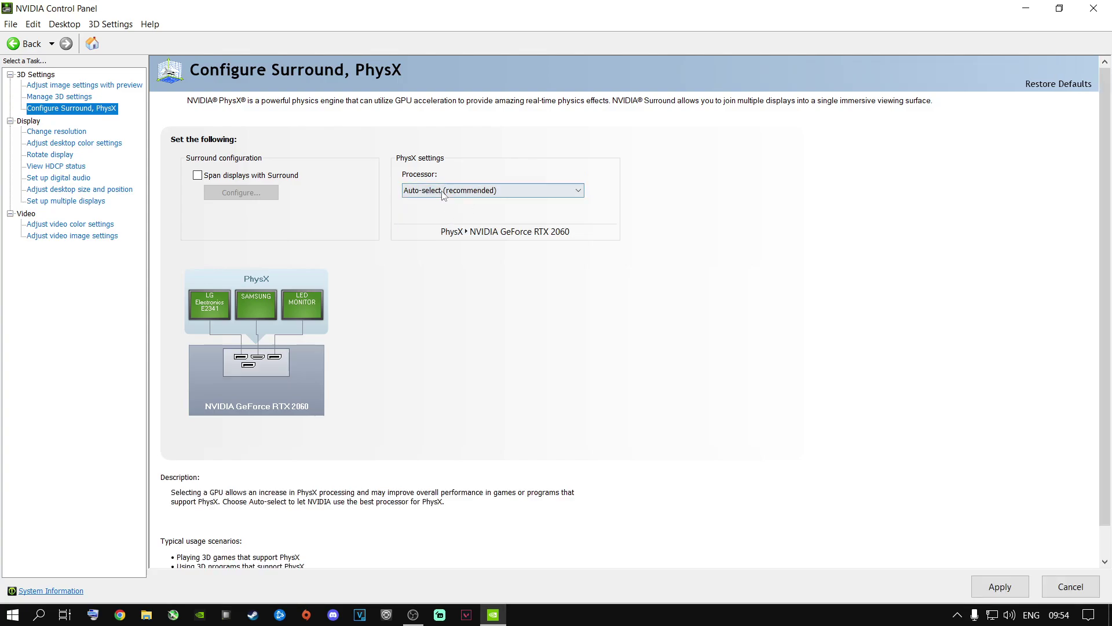
left_click(460, 191)
left_click(454, 214)
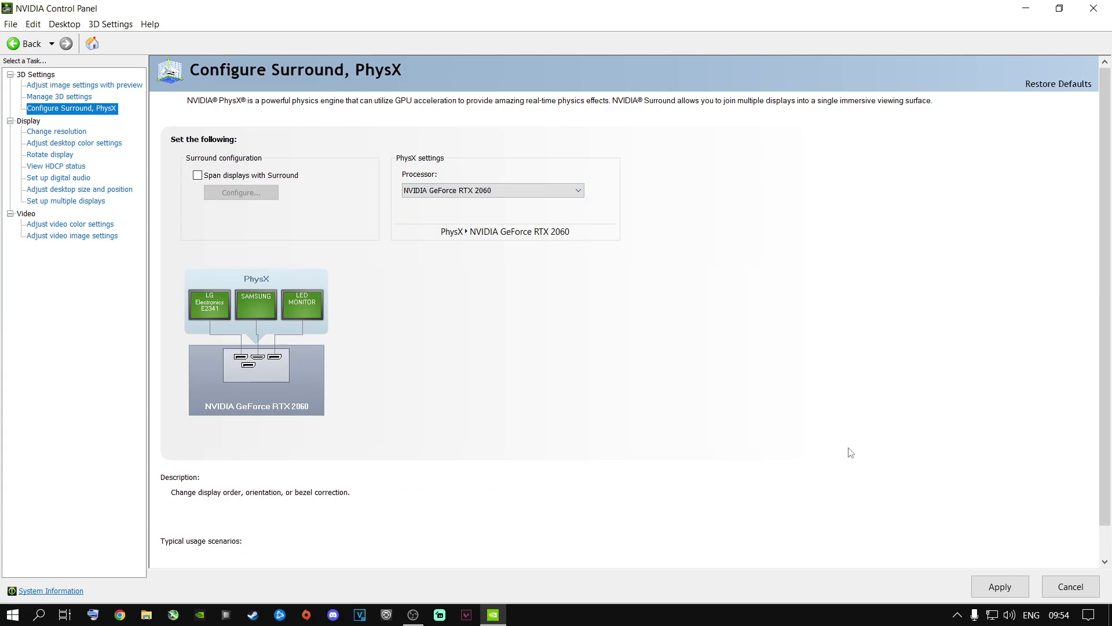
left_click(992, 588)
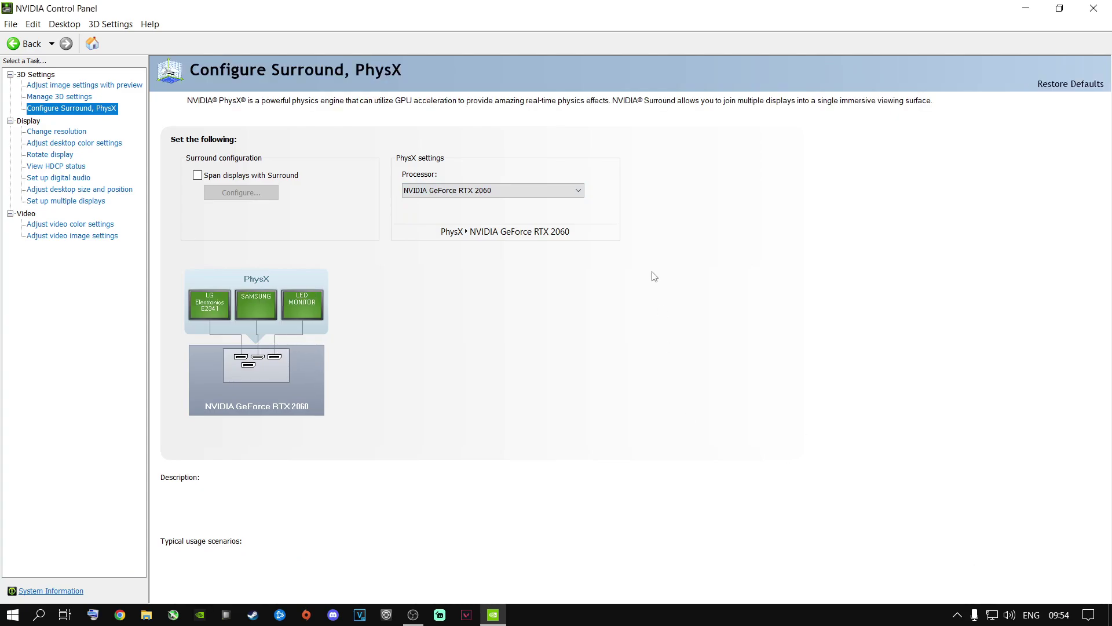
left_click(1094, 8)
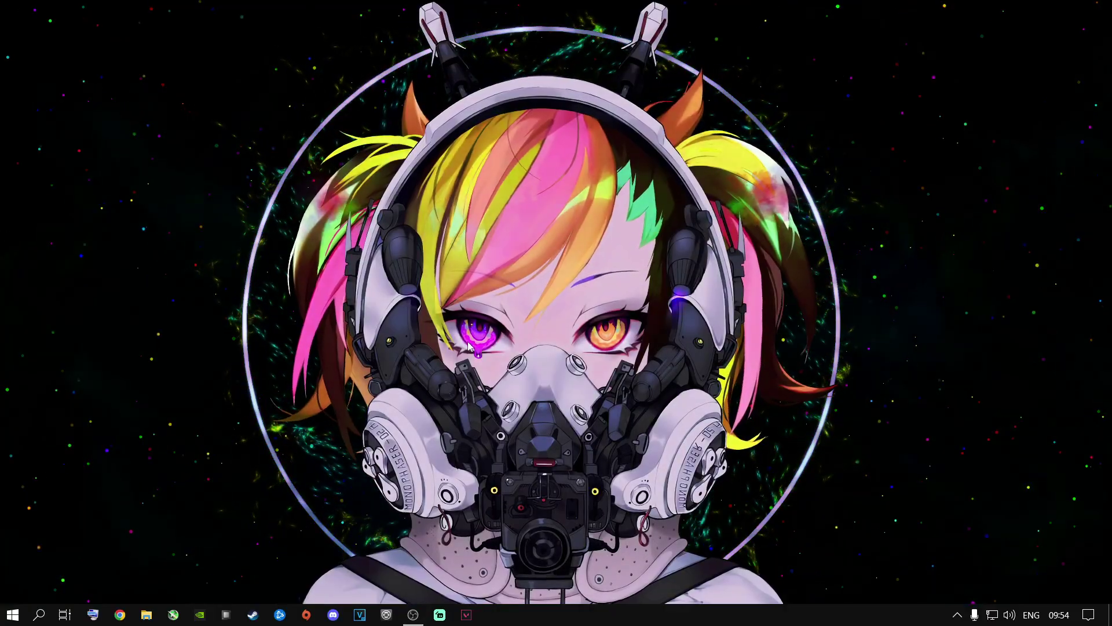